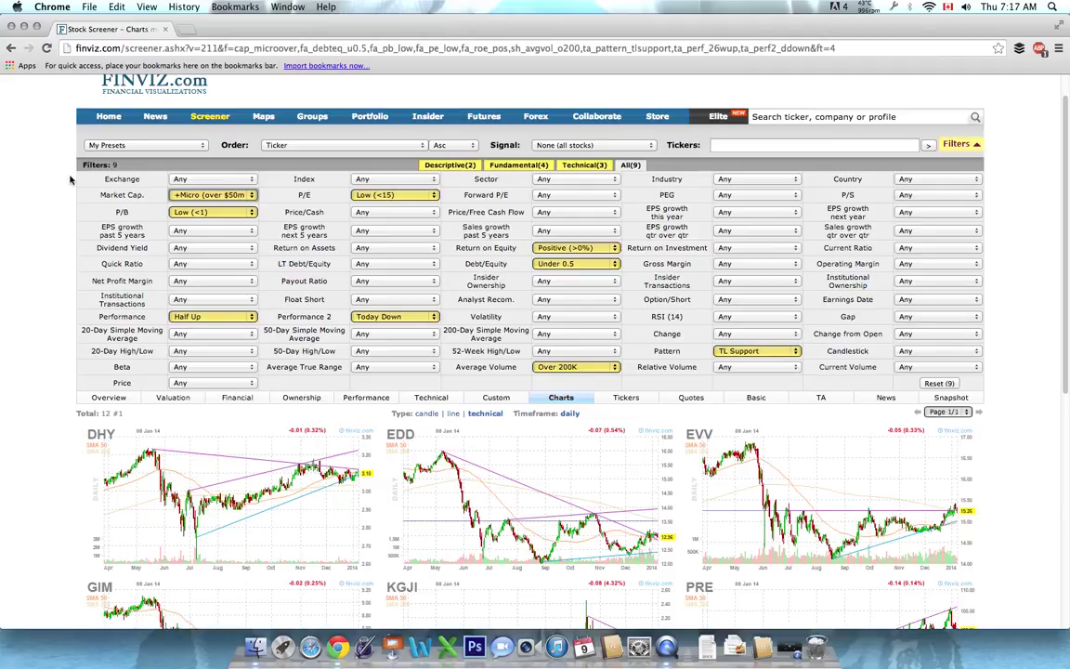
- Review the nine-filter screen, then switch the filter panel to the Descriptive (2) tab
{"action": "scroll", "coordinate": [41, 221], "scroll_direction": "up", "scroll_amount": 2}
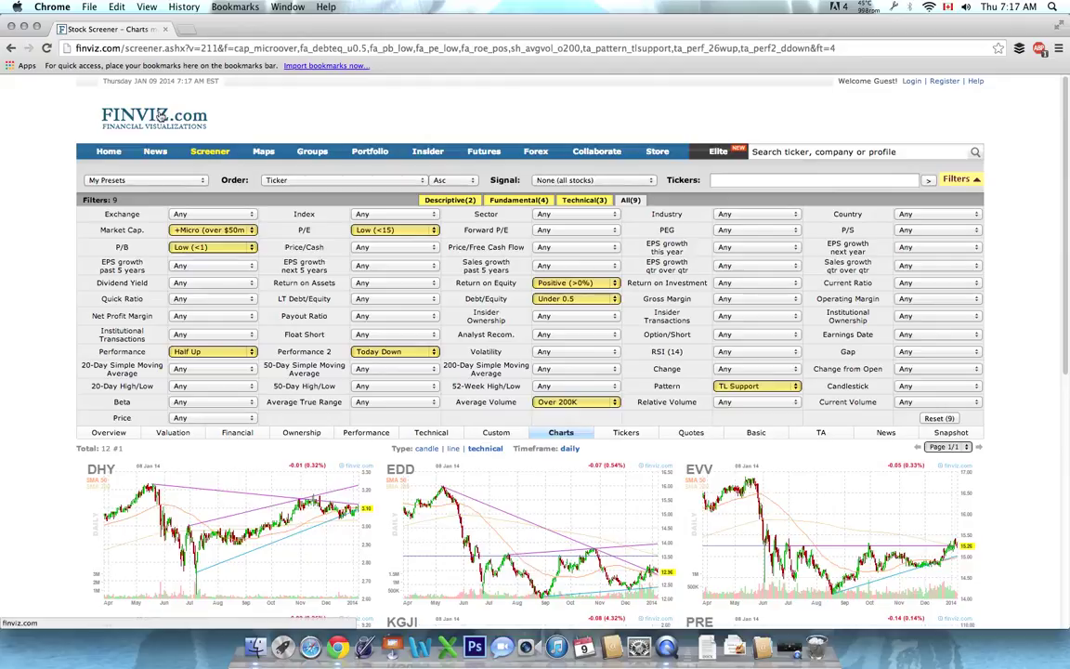
{"action": "scroll", "coordinate": [214, 269], "scroll_direction": "down", "scroll_amount": 1}
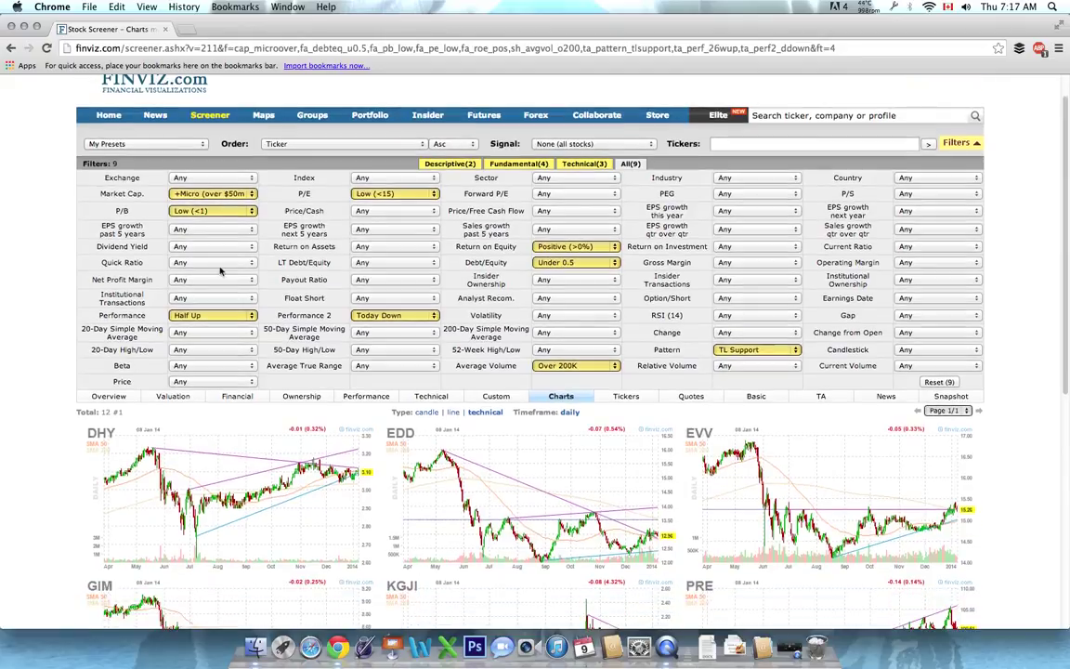
{"action": "scroll", "coordinate": [293, 260], "scroll_direction": "down", "scroll_amount": 1}
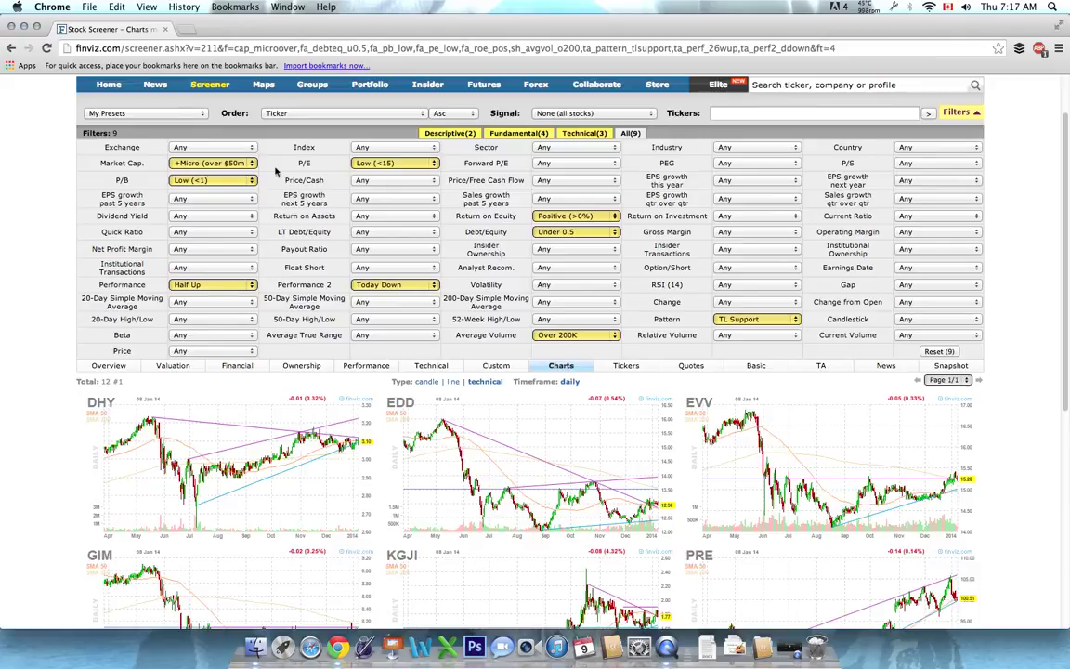
{"action": "left_click", "coordinate": [449, 133]}
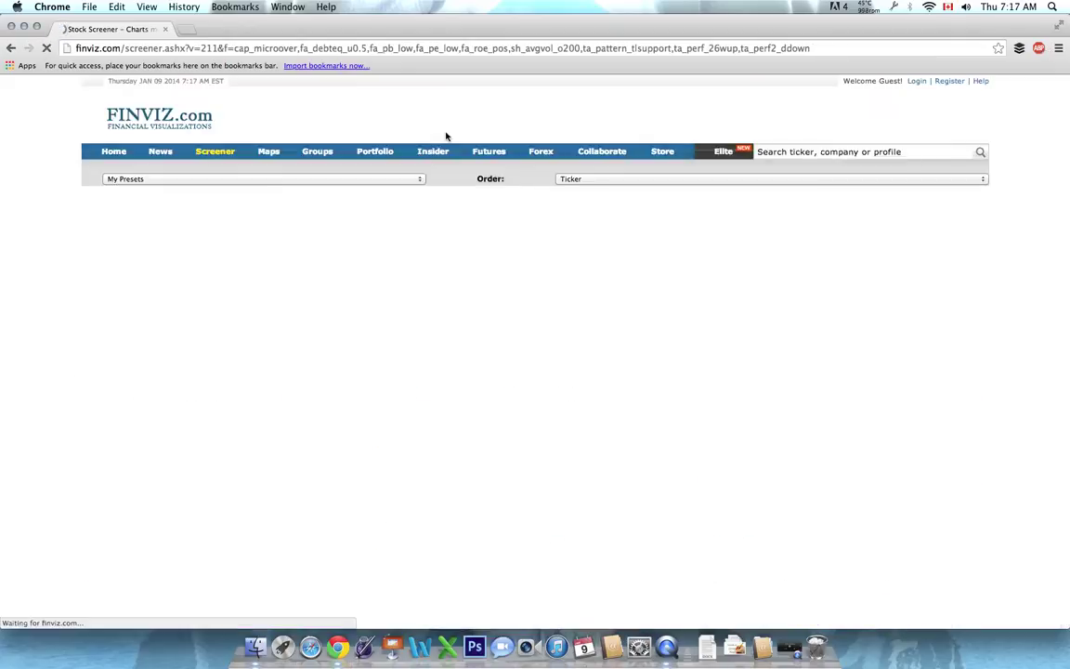
{"action": "scroll", "coordinate": [258, 166], "scroll_direction": "down", "scroll_amount": 3}
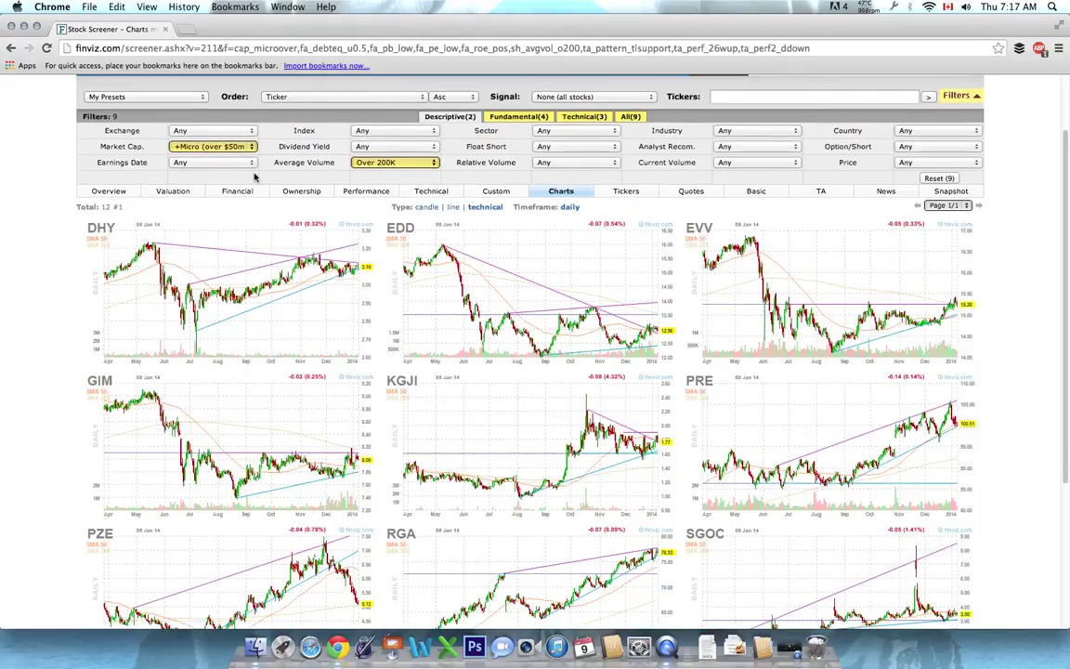
{"action": "scroll", "coordinate": [249, 167], "scroll_direction": "up", "scroll_amount": 1}
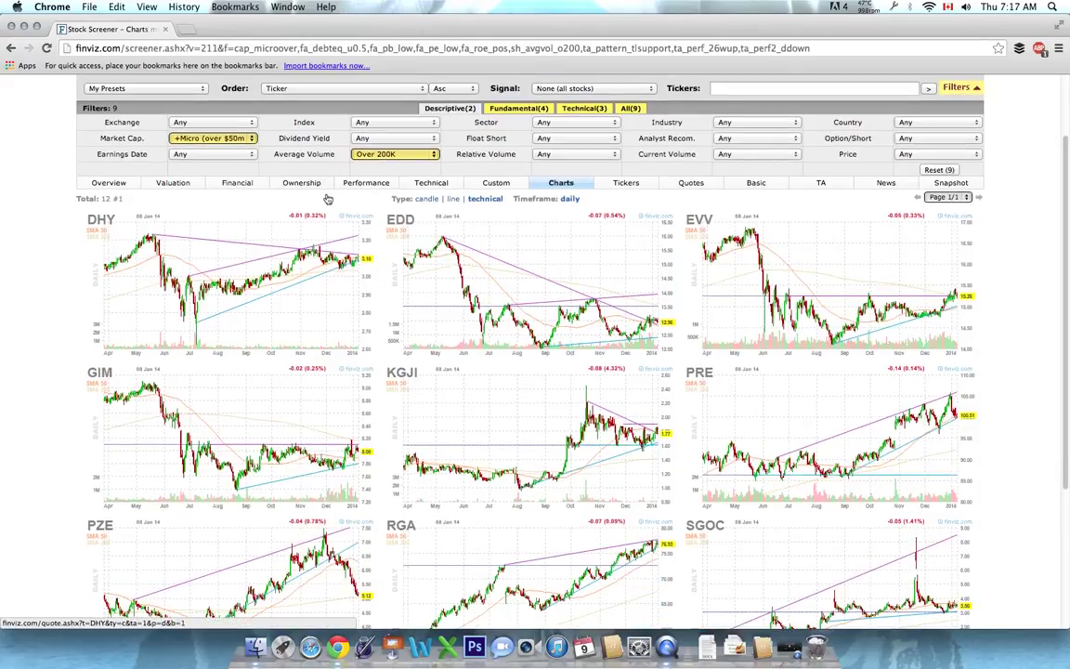
{"action": "left_click", "coordinate": [228, 137]}
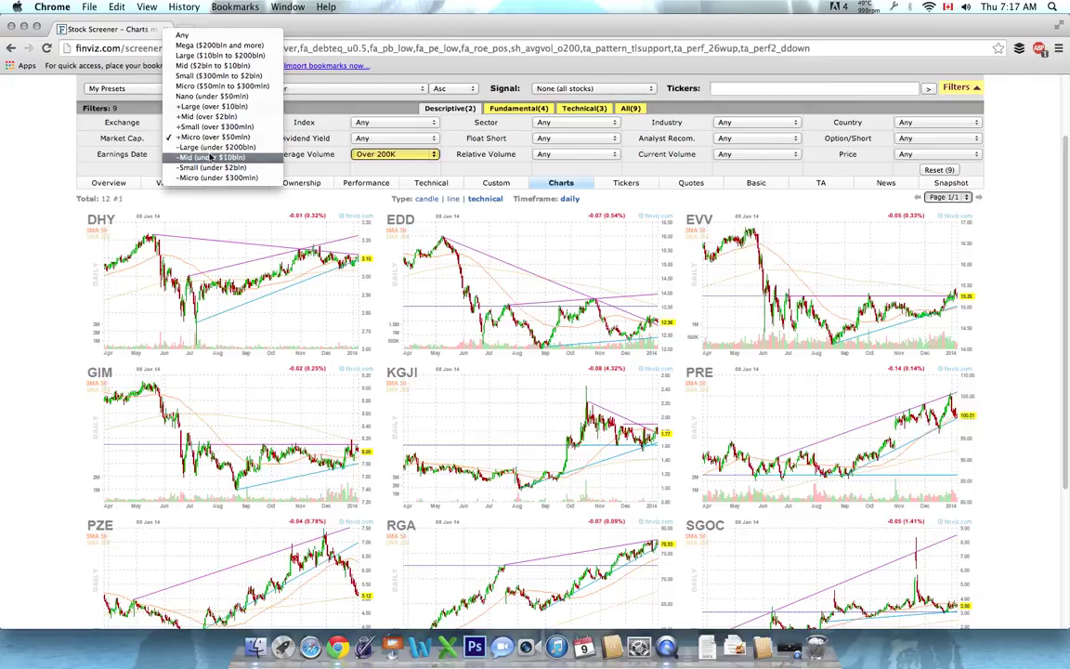
{"action": "left_click", "coordinate": [212, 137]}
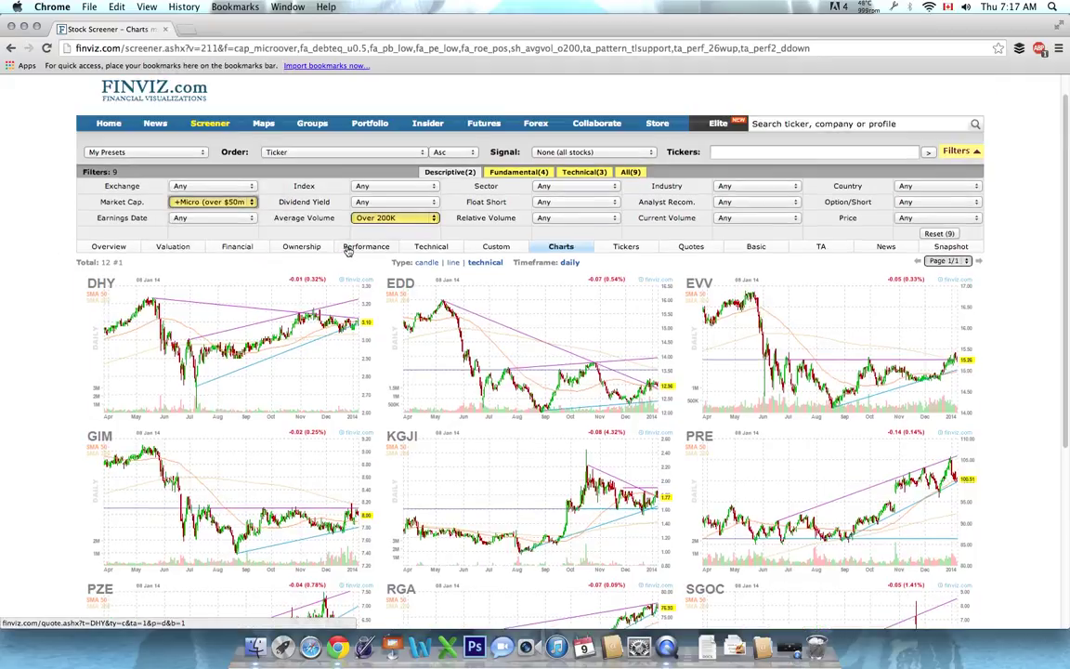
{"action": "left_click", "coordinate": [376, 217]}
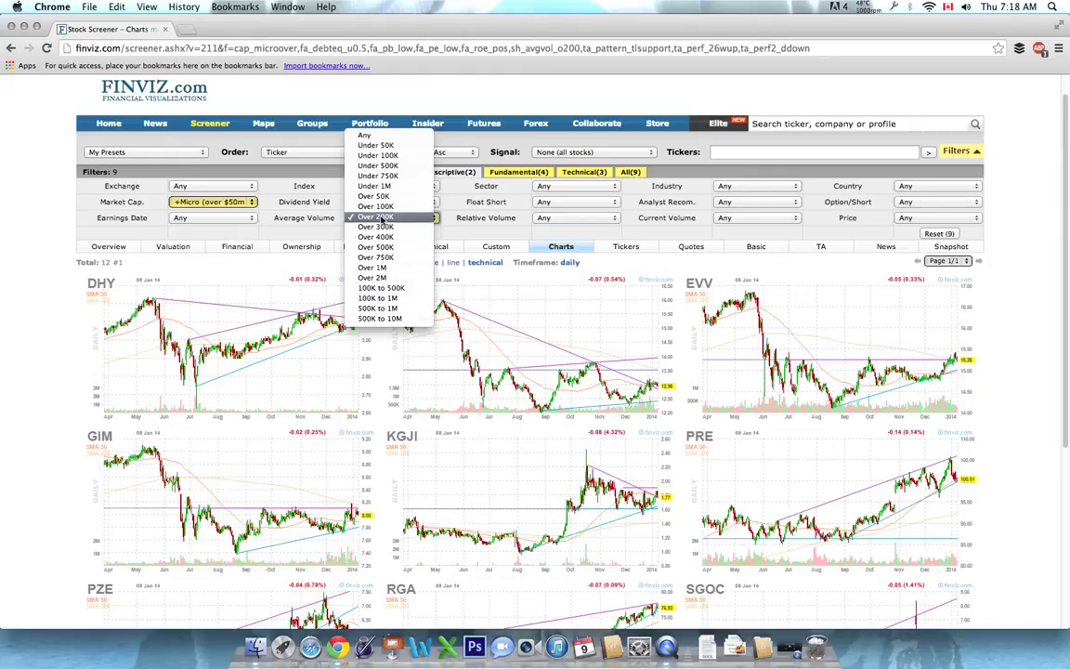
{"action": "left_click", "coordinate": [376, 218]}
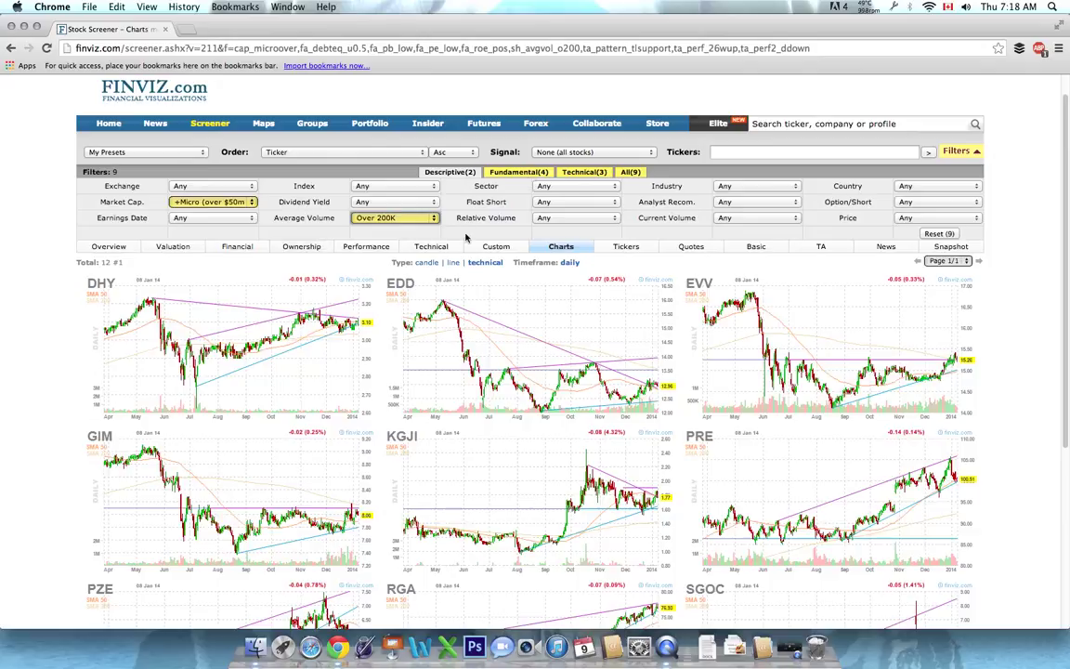
- Show the Fundamental (4) filters, keeping P/B Low (<1), ROE Positive (>0%) and Debt/Equity Under 0.5
{"action": "left_click", "coordinate": [502, 173]}
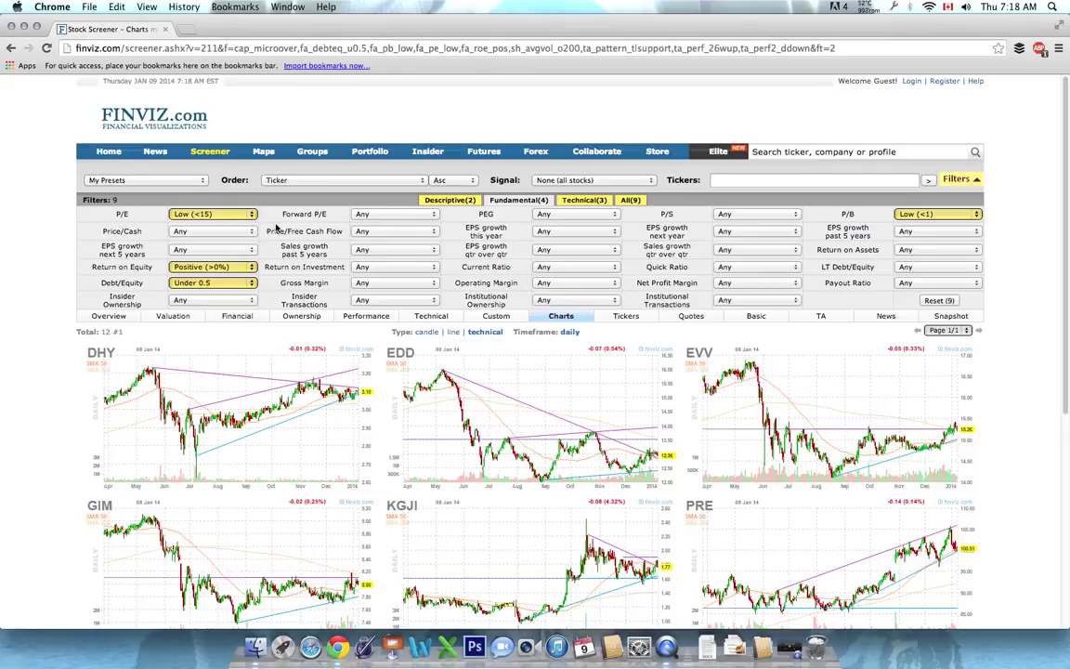
{"action": "scroll", "coordinate": [297, 246], "scroll_direction": "down", "scroll_amount": 1}
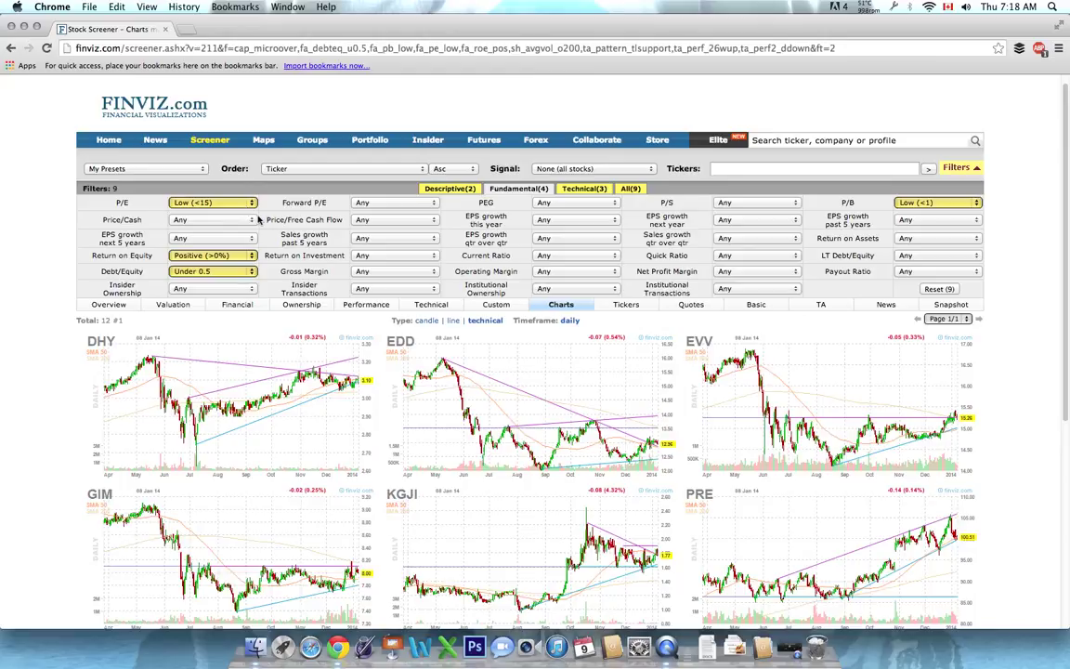
{"action": "left_click", "coordinate": [948, 203]}
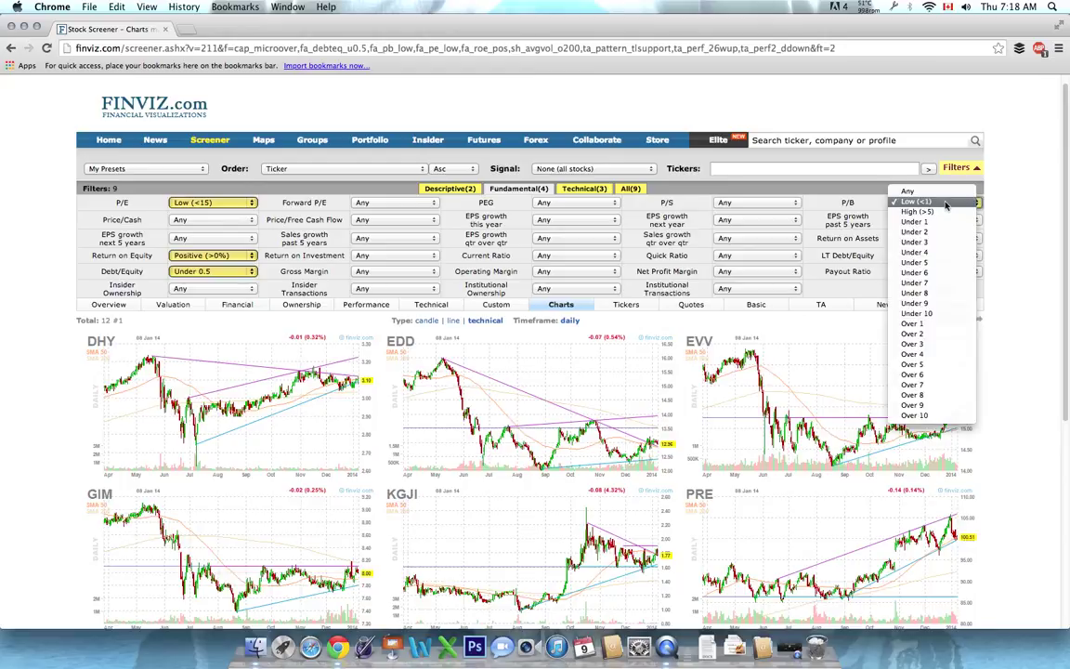
{"action": "left_click", "coordinate": [946, 202]}
{"action": "left_click", "coordinate": [196, 254]}
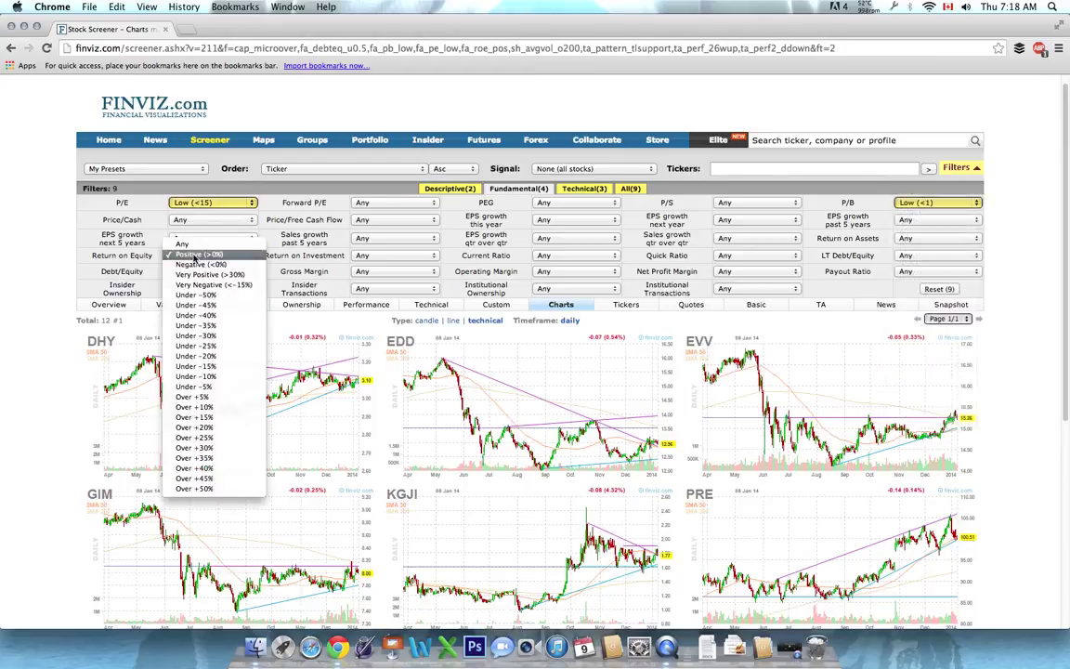
{"action": "left_click", "coordinate": [42, 270]}
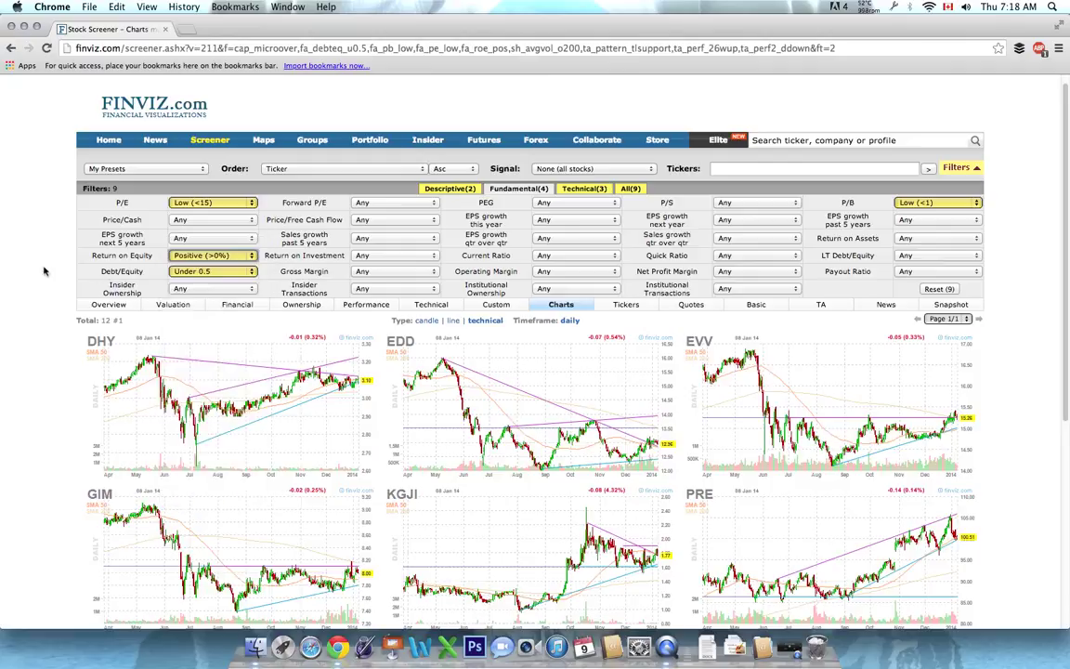
{"action": "left_click", "coordinate": [213, 270]}
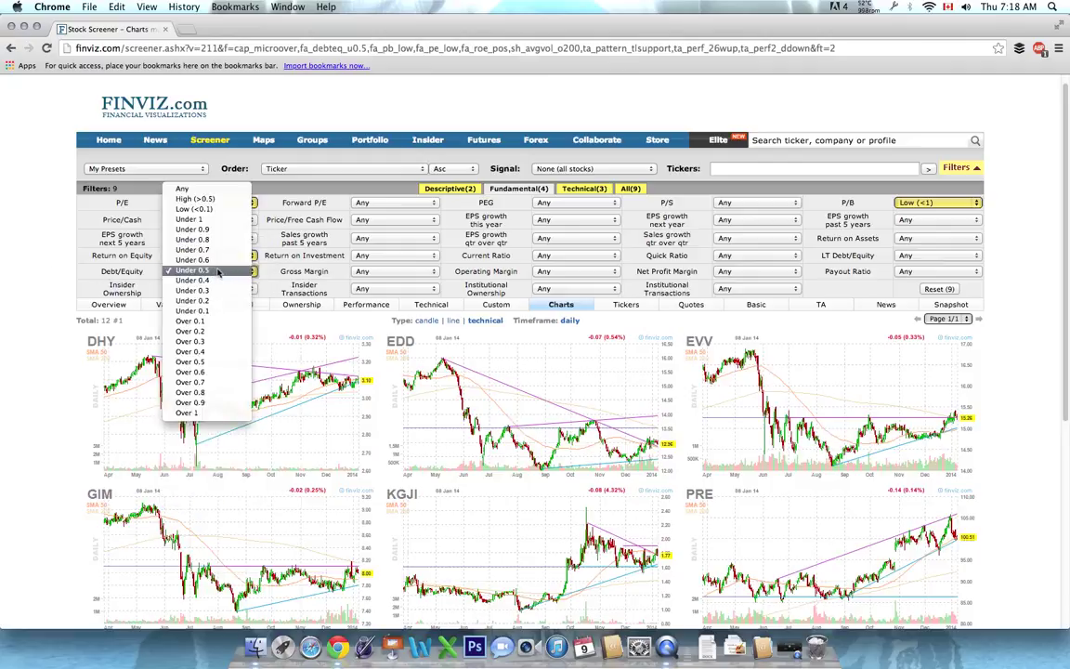
{"action": "left_click", "coordinate": [30, 268]}
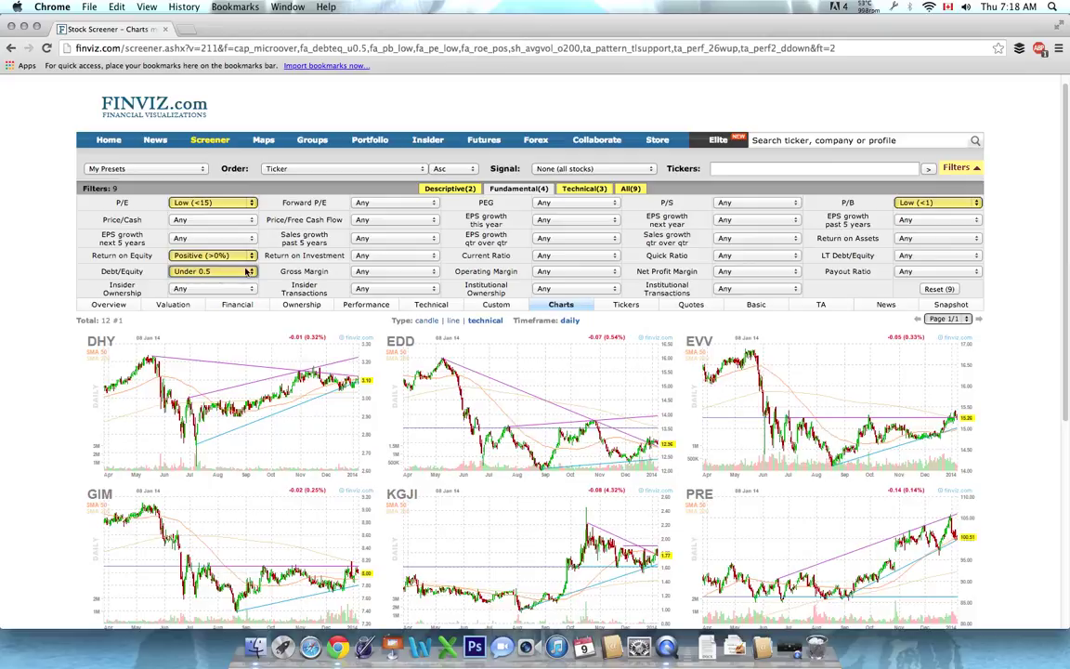
- Show the technical filters, keeping the first performance filter at Half Up
{"action": "left_click", "coordinate": [583, 190]}
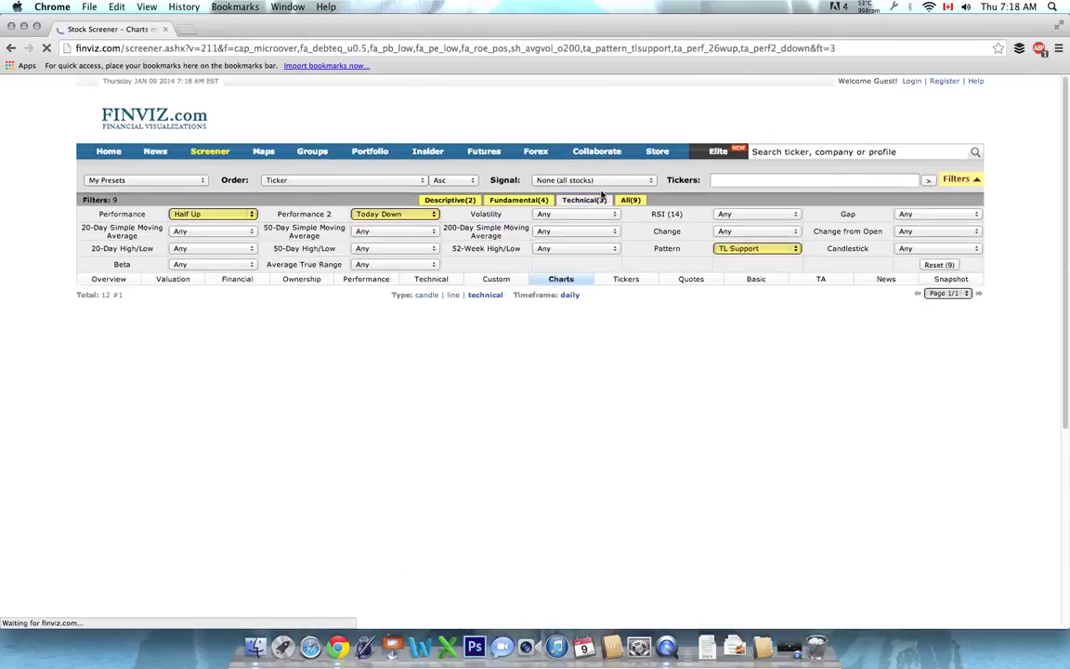
{"action": "scroll", "coordinate": [43, 262], "scroll_direction": "down", "scroll_amount": 1}
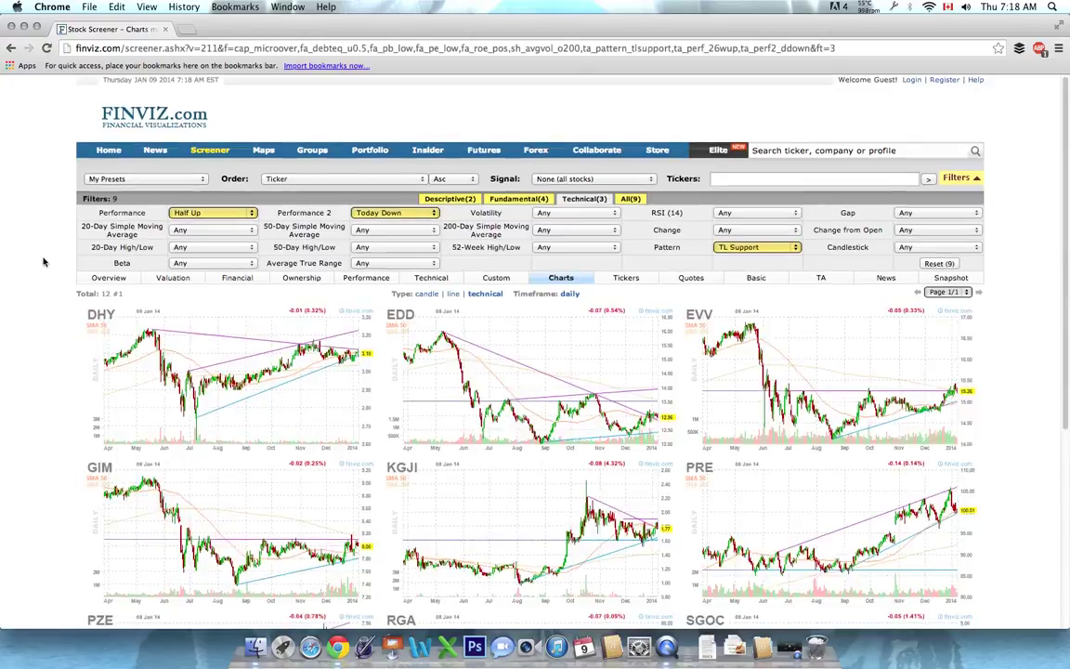
{"action": "left_click", "coordinate": [203, 214]}
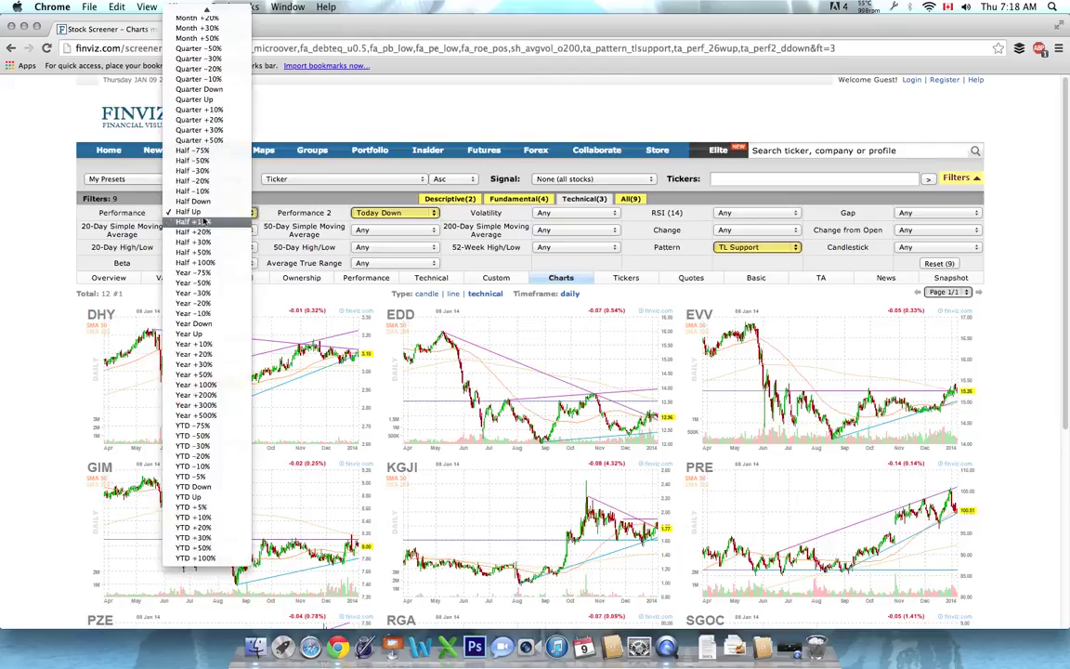
{"action": "left_click", "coordinate": [134, 215]}
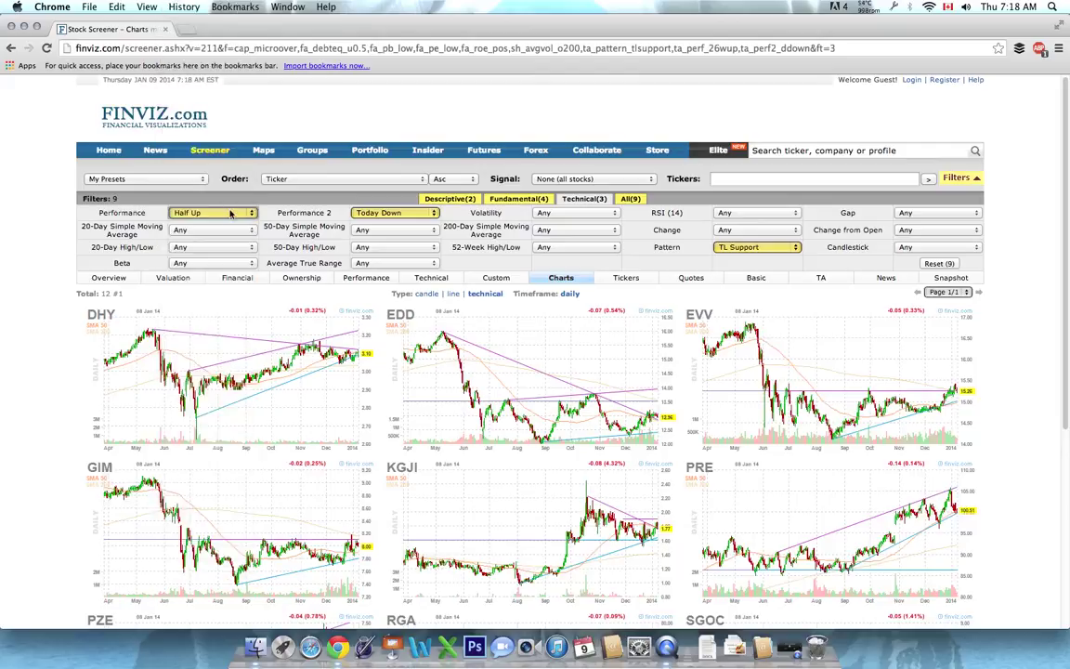
- Set the second performance filter to Today Down after trying Week Down, then show all filters
{"action": "left_click", "coordinate": [394, 214]}
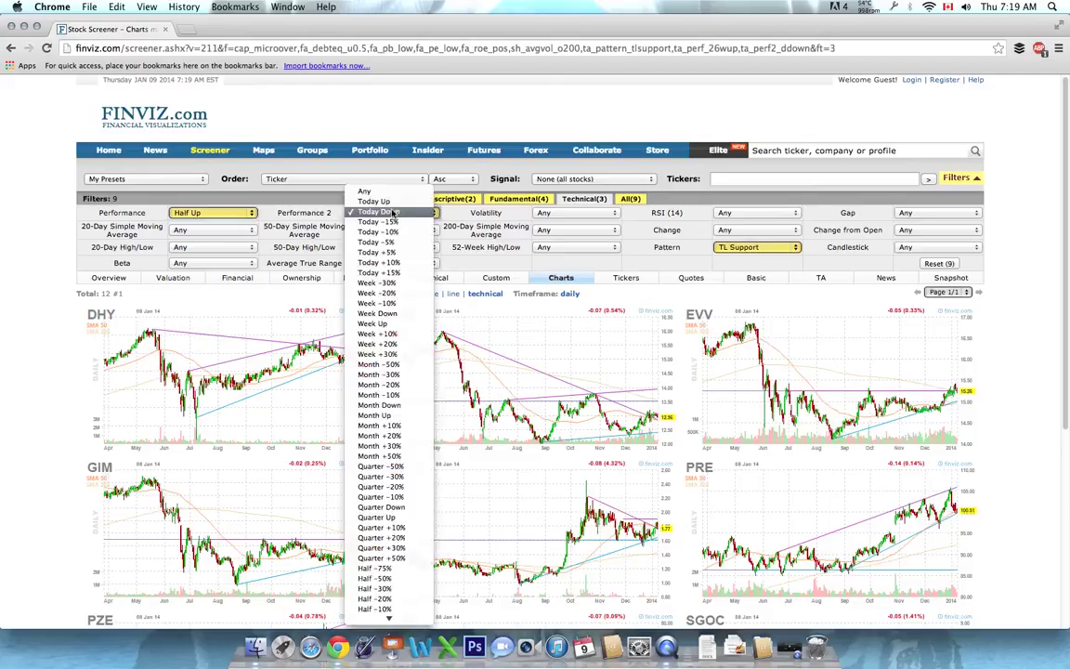
{"action": "left_click", "coordinate": [108, 320]}
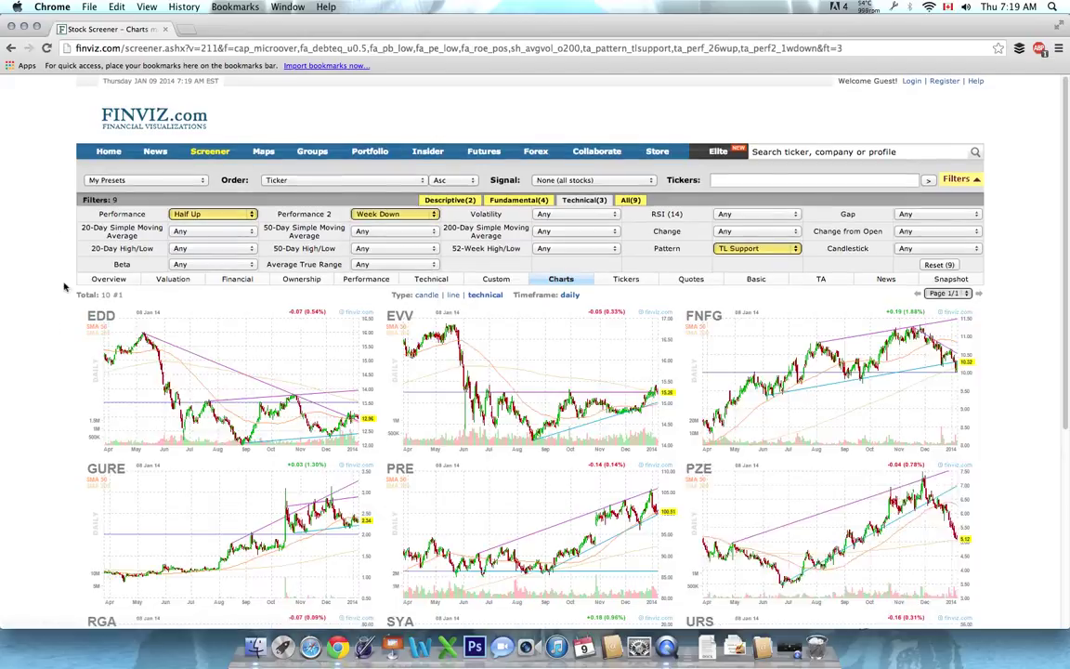
{"action": "left_click", "coordinate": [393, 213]}
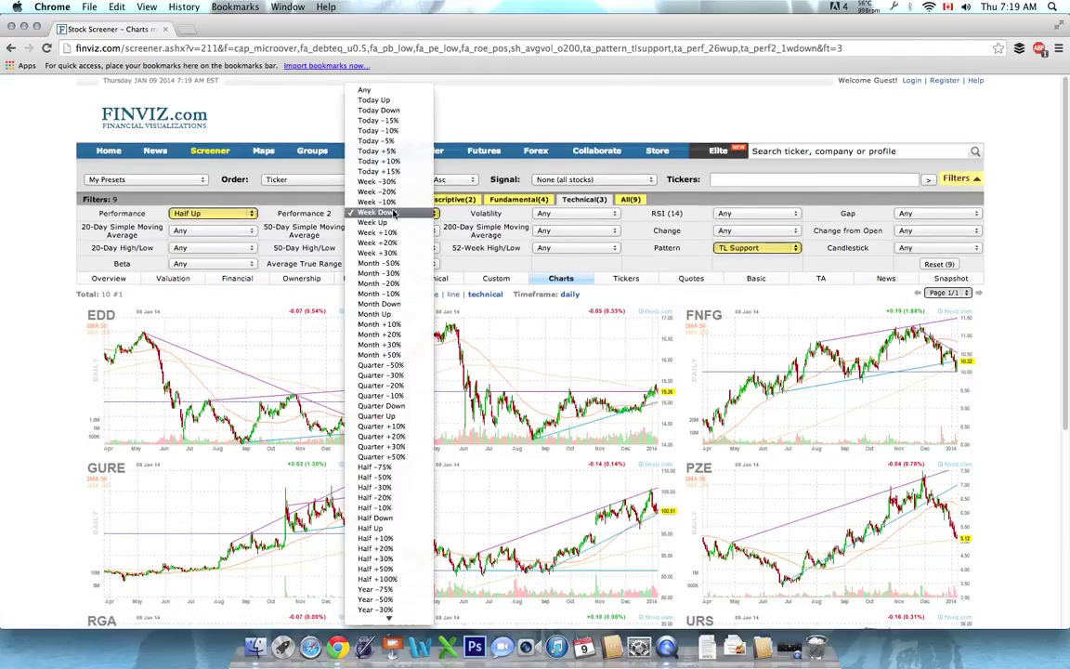
{"action": "left_click", "coordinate": [395, 110]}
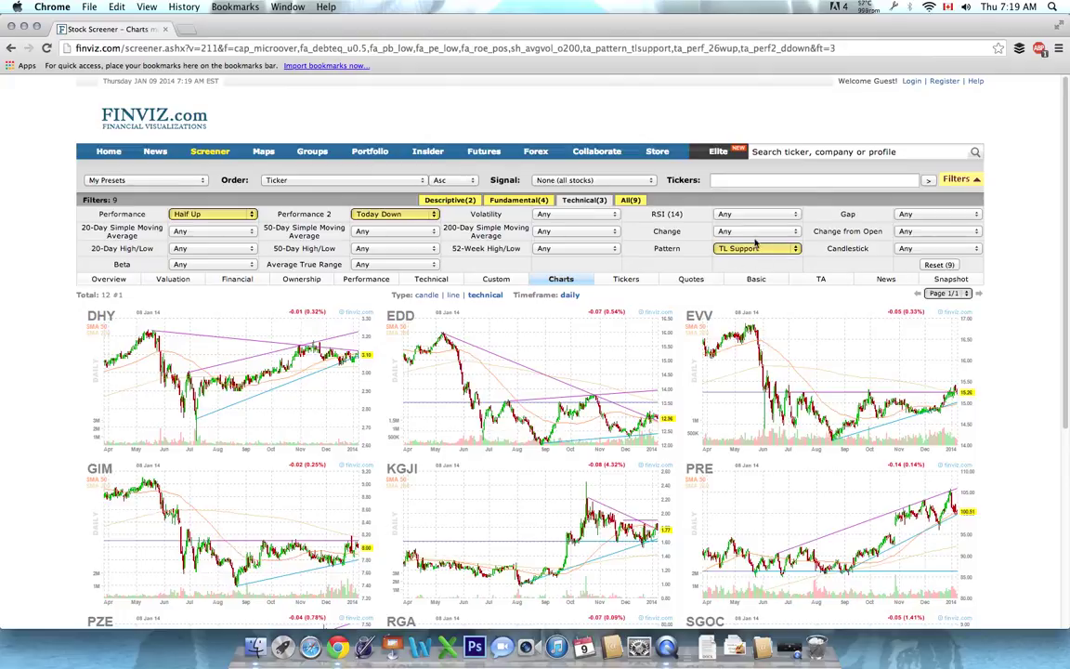
{"action": "left_click", "coordinate": [631, 200]}
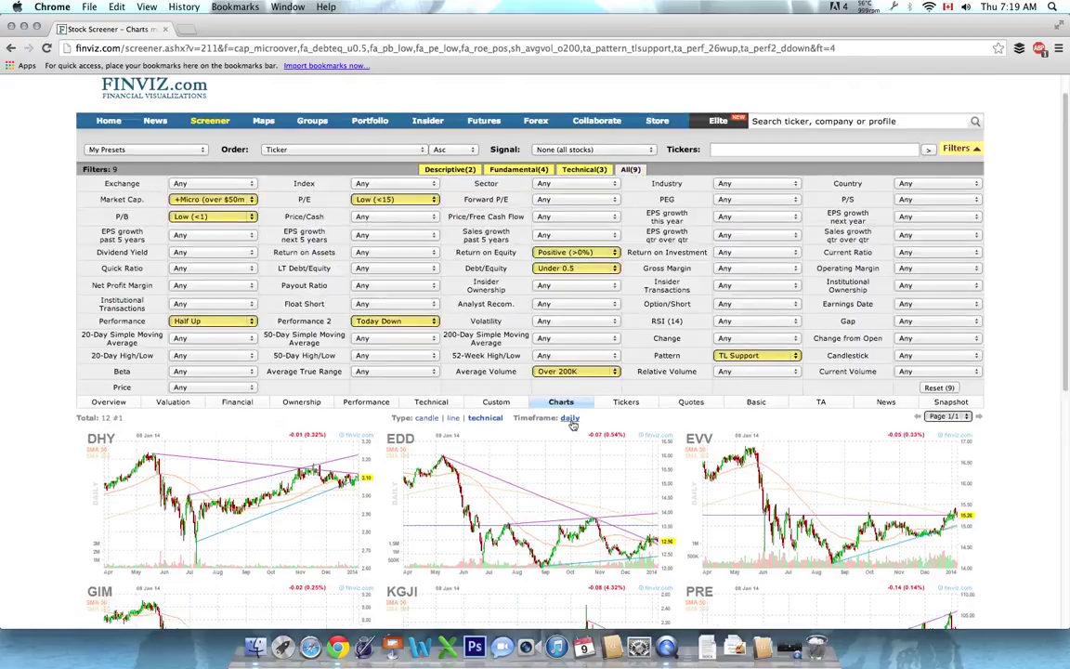
- Scroll through the 12 result charts, including PartnerRe and Validus, and back to the top
{"action": "scroll", "coordinate": [43, 339], "scroll_direction": "down", "scroll_amount": 10}
{"action": "scroll", "coordinate": [65, 199], "scroll_direction": "up", "scroll_amount": 1}
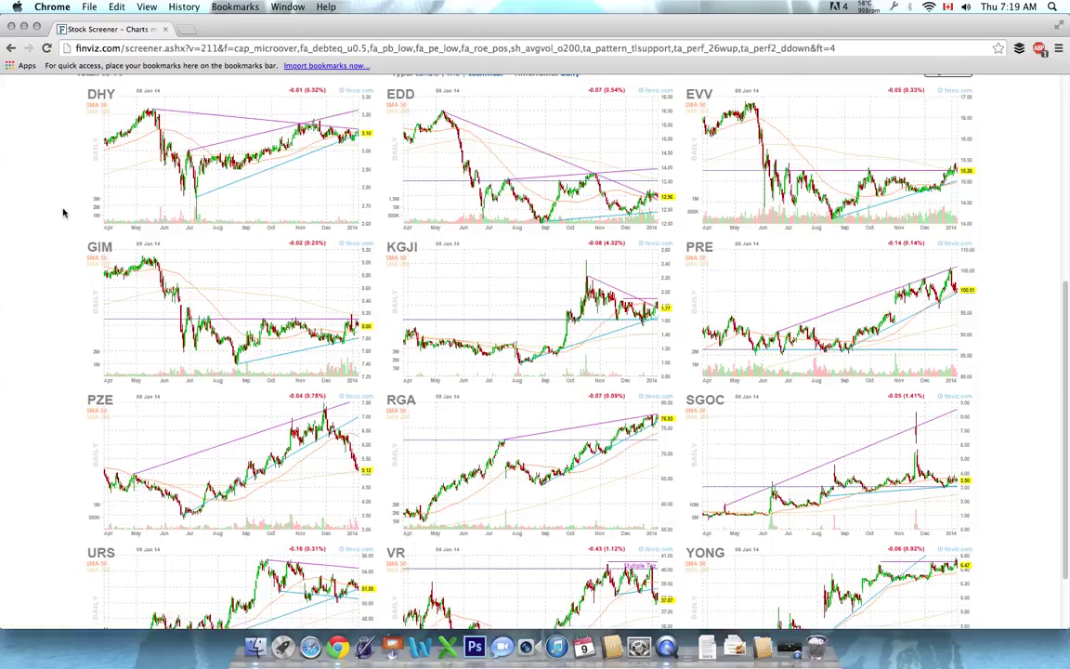
{"action": "scroll", "coordinate": [67, 211], "scroll_direction": "down", "scroll_amount": 1}
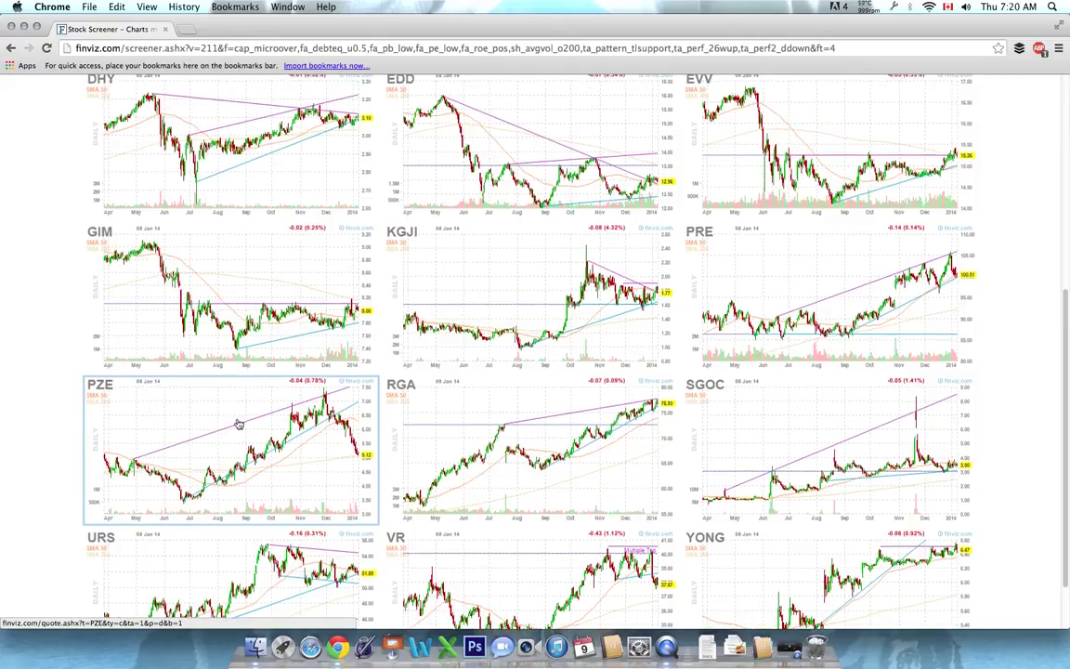
{"action": "scroll", "coordinate": [238, 424], "scroll_direction": "up", "scroll_amount": 1}
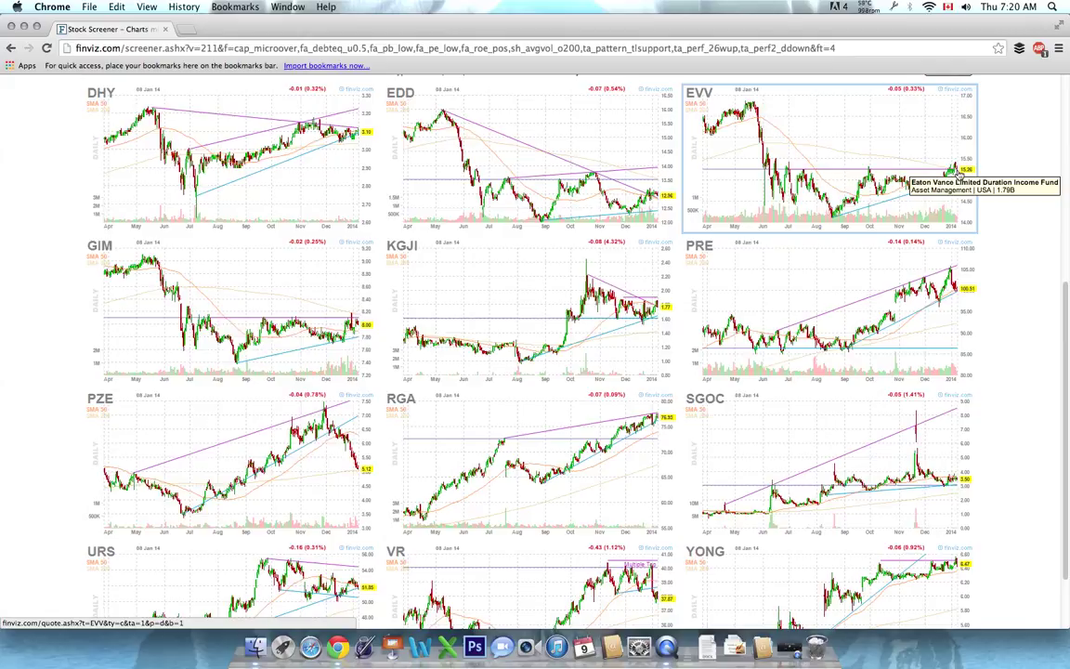
{"action": "scroll", "coordinate": [836, 242], "scroll_direction": "down", "scroll_amount": 3}
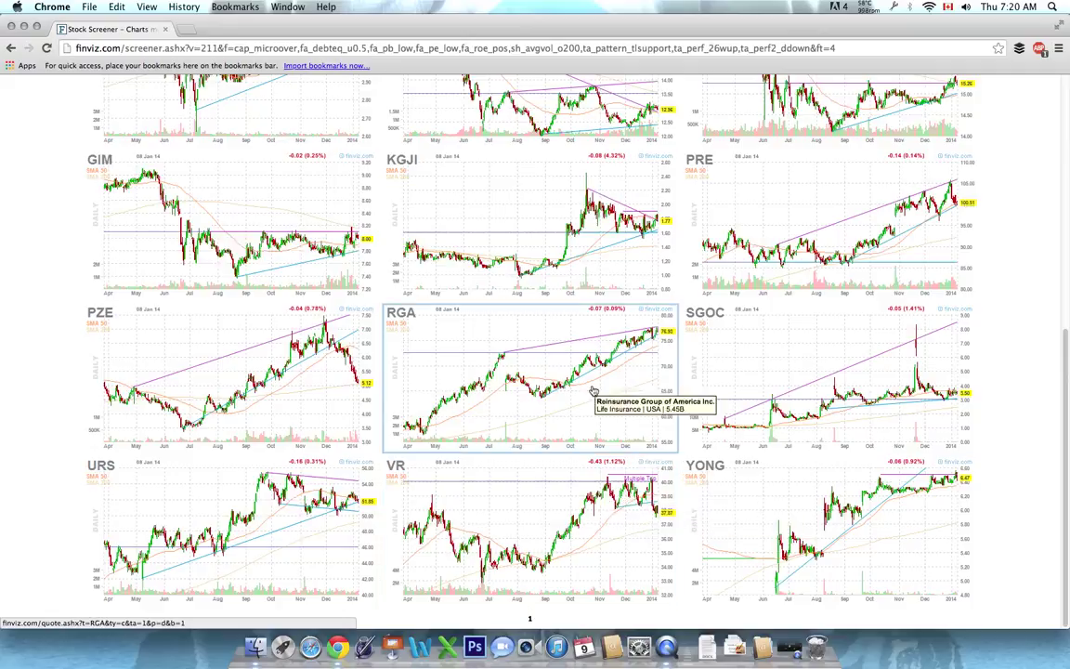
{"action": "scroll", "coordinate": [588, 400], "scroll_direction": "up", "scroll_amount": 2}
{"action": "scroll", "coordinate": [589, 399], "scroll_direction": "up", "scroll_amount": 5}
{"action": "scroll", "coordinate": [501, 390], "scroll_direction": "up", "scroll_amount": 5}
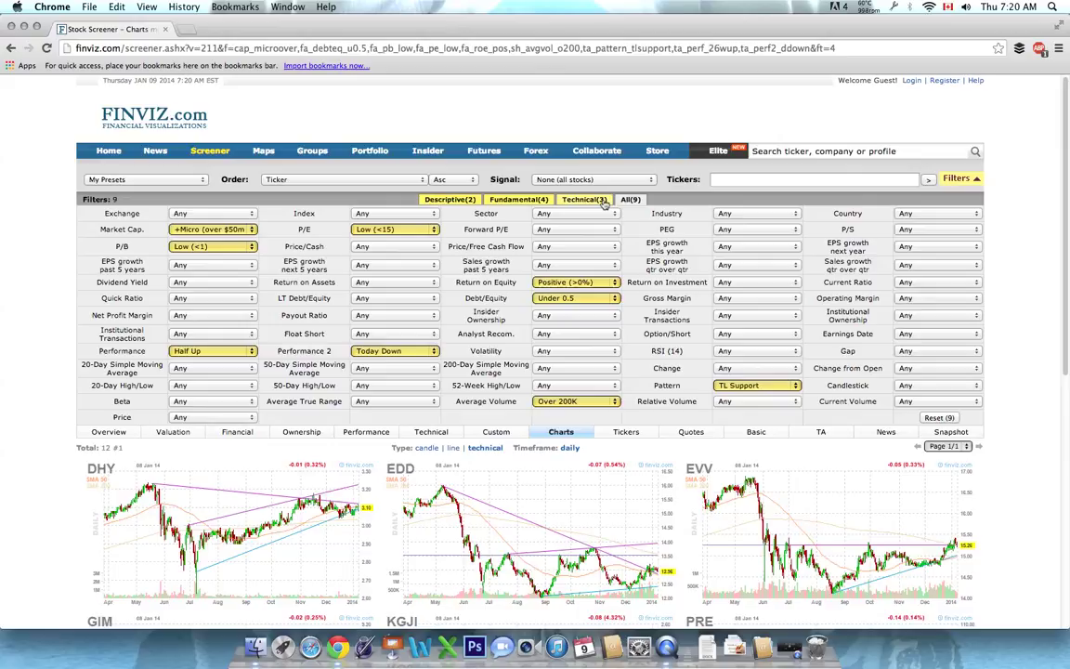
{"action": "scroll", "coordinate": [449, 314], "scroll_direction": "down", "scroll_amount": 3}
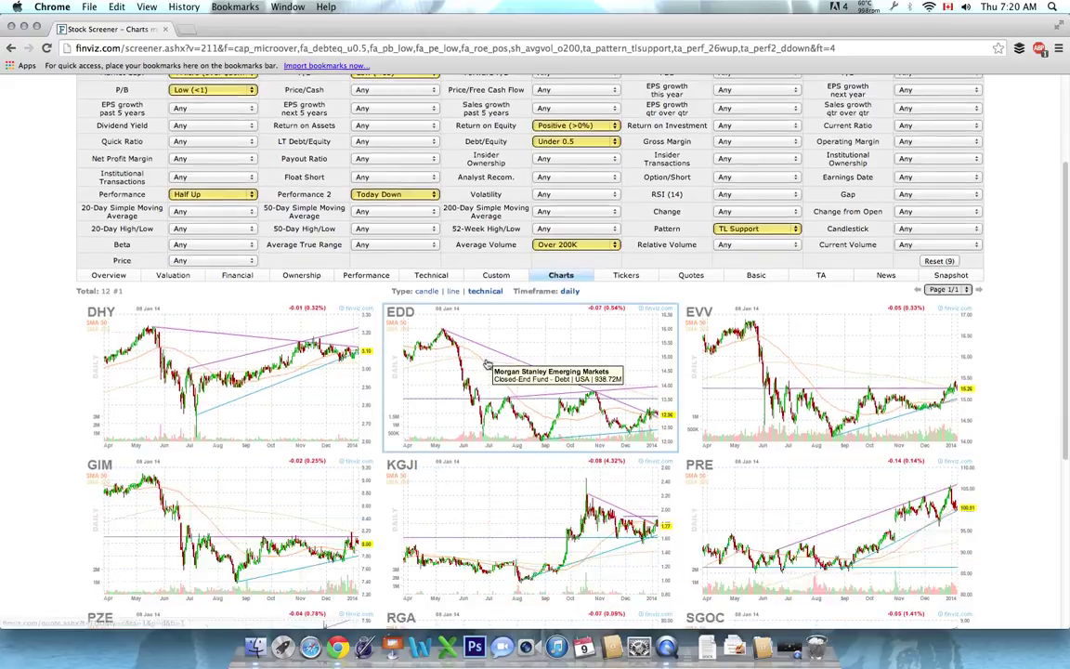
{"action": "scroll", "coordinate": [478, 367], "scroll_direction": "down", "scroll_amount": 3}
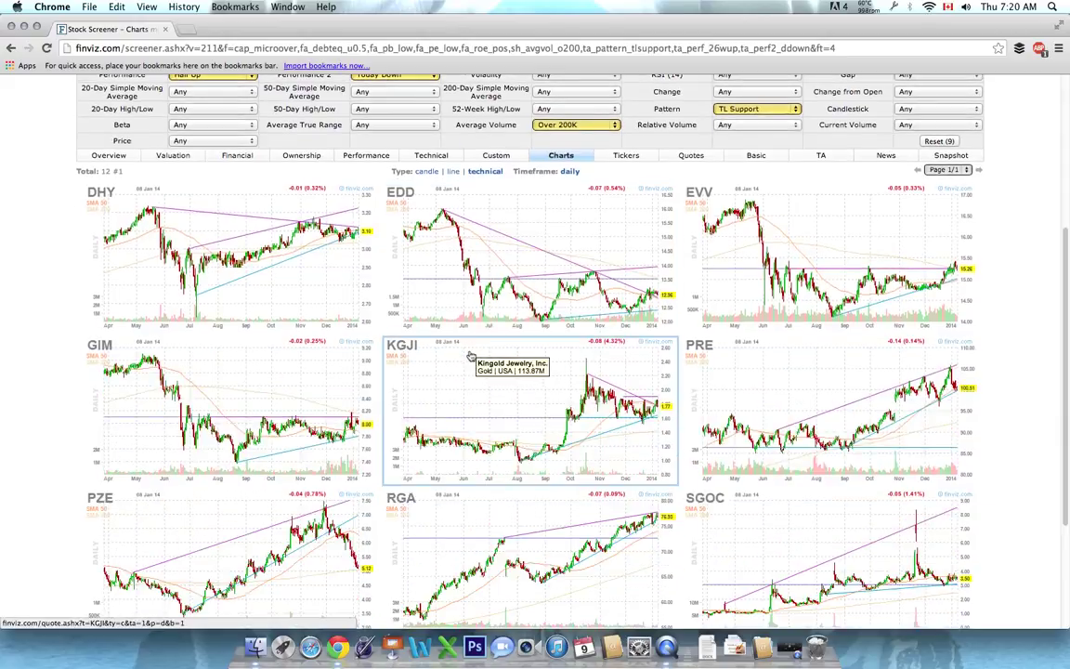
{"action": "scroll", "coordinate": [474, 371], "scroll_direction": "down", "scroll_amount": 3}
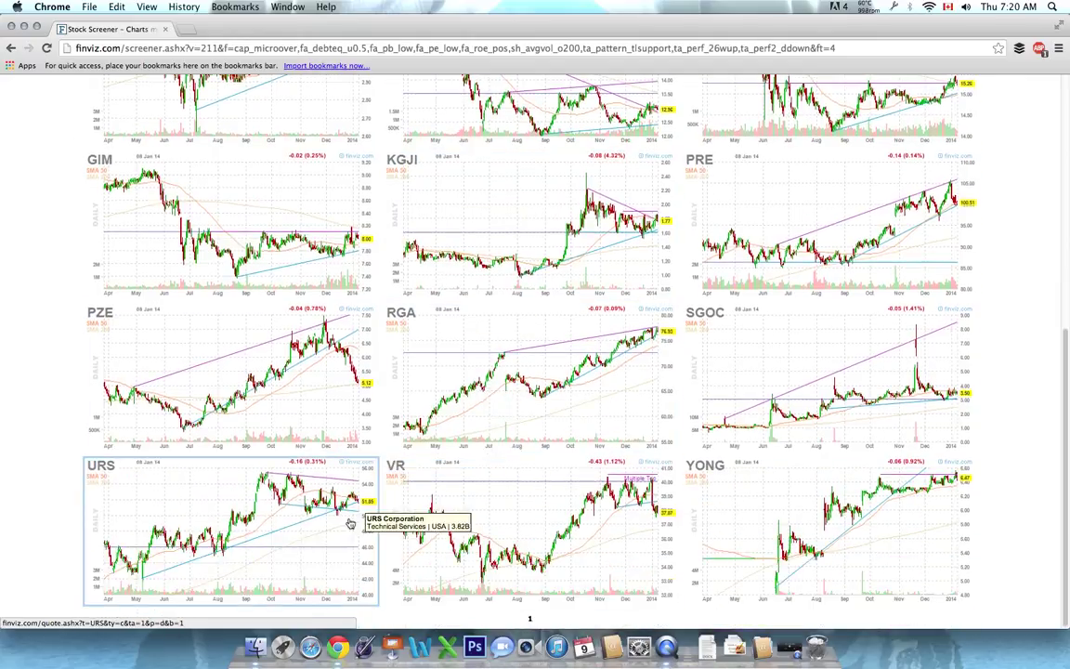
{"action": "scroll", "coordinate": [345, 518], "scroll_direction": "up", "scroll_amount": 4}
{"action": "scroll", "coordinate": [390, 465], "scroll_direction": "up", "scroll_amount": 6}
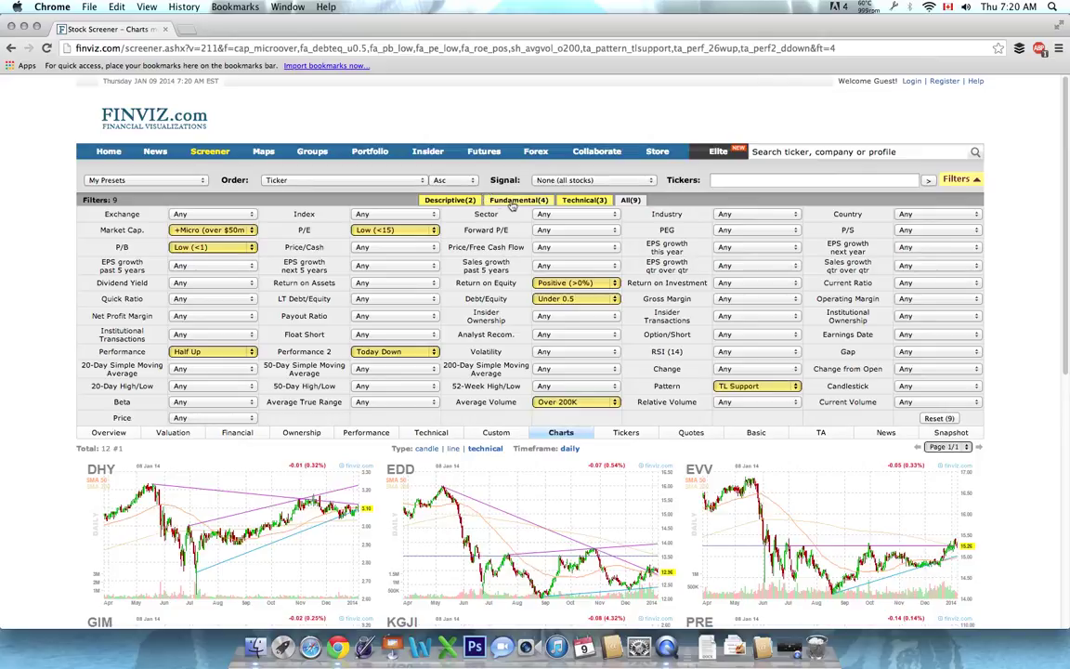
{"action": "scroll", "coordinate": [515, 214], "scroll_direction": "down", "scroll_amount": 1}
{"action": "scroll", "coordinate": [529, 232], "scroll_direction": "down", "scroll_amount": 5}
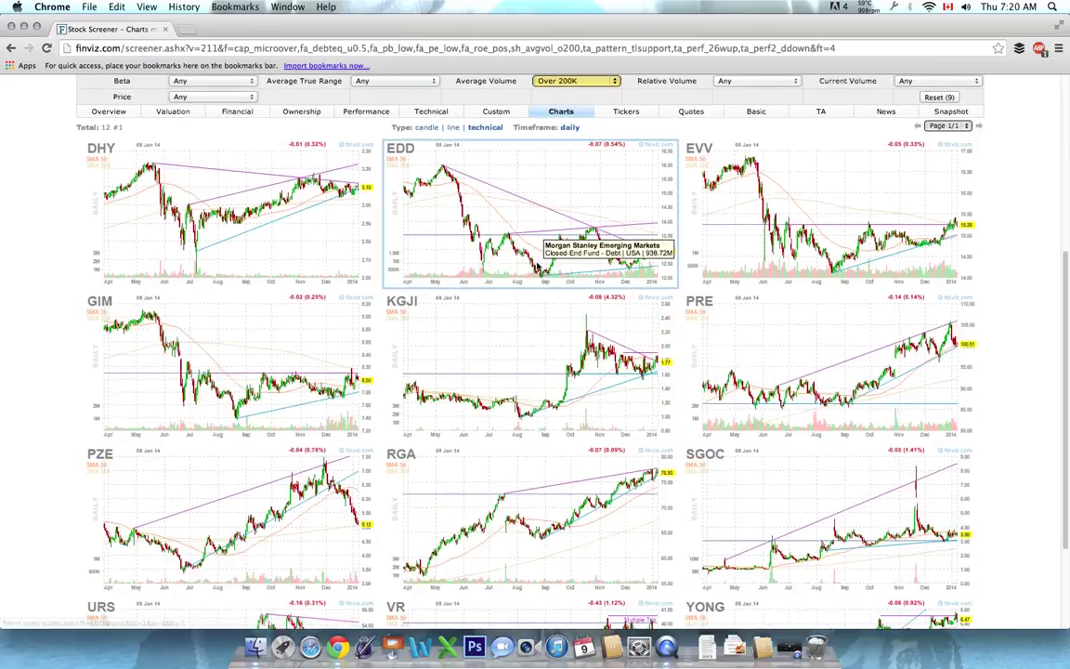
{"action": "scroll", "coordinate": [543, 251], "scroll_direction": "down", "scroll_amount": 4}
{"action": "scroll", "coordinate": [688, 241], "scroll_direction": "down", "scroll_amount": 2}
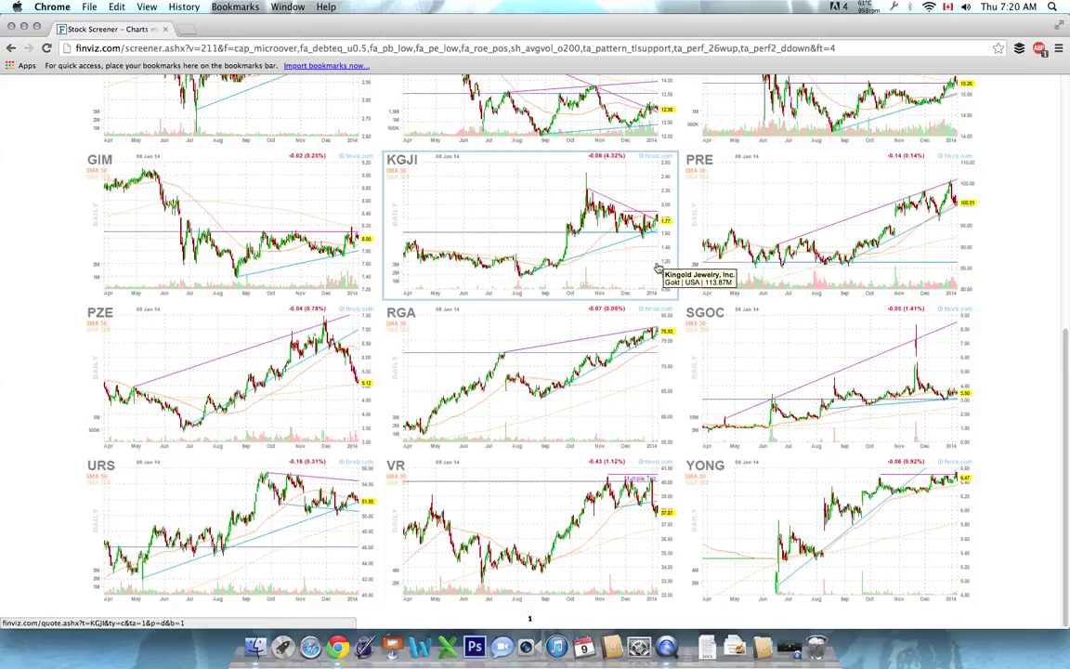
{"action": "scroll", "coordinate": [658, 268], "scroll_direction": "up", "scroll_amount": 5}
{"action": "scroll", "coordinate": [657, 267], "scroll_direction": "up", "scroll_amount": 5}
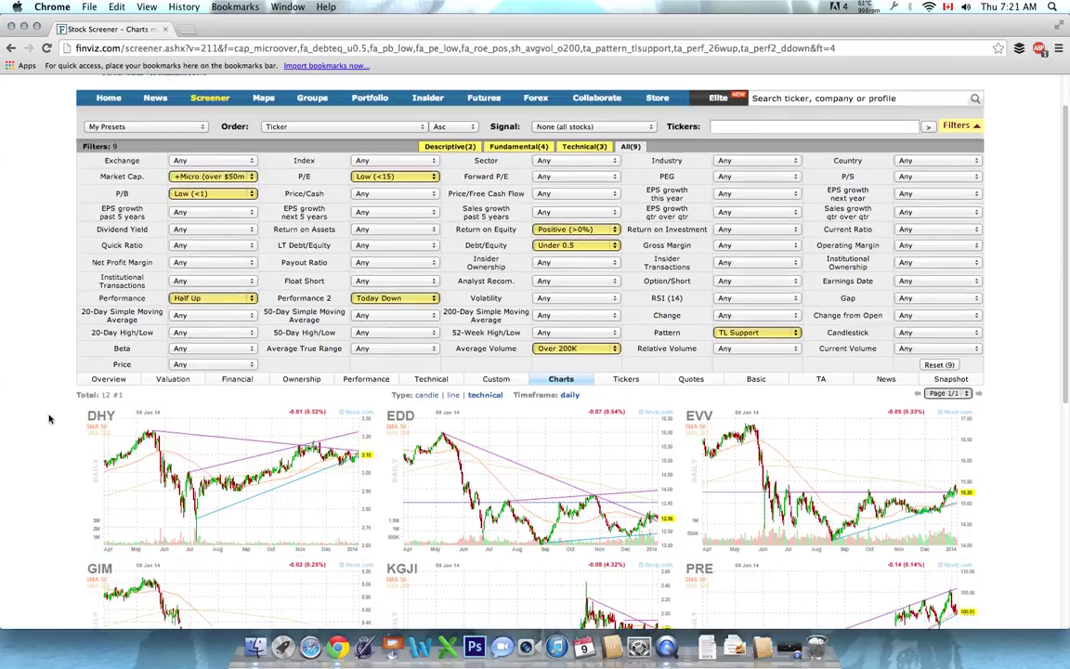
{"action": "scroll", "coordinate": [51, 418], "scroll_direction": "down", "scroll_amount": 1}
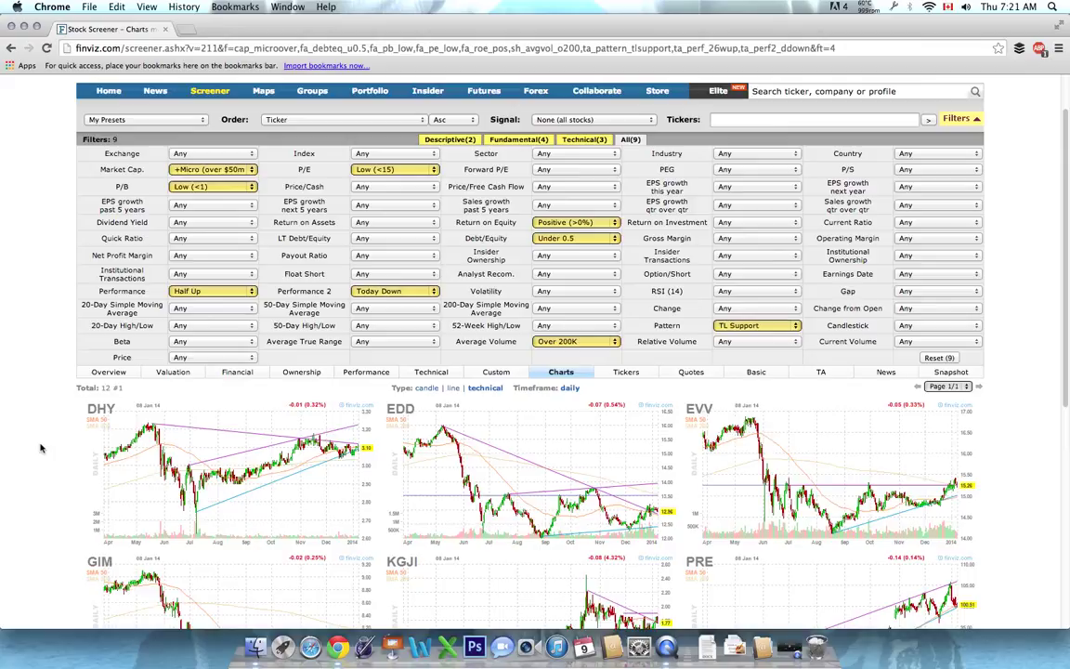
{"action": "scroll", "coordinate": [40, 449], "scroll_direction": "down", "scroll_amount": 3}
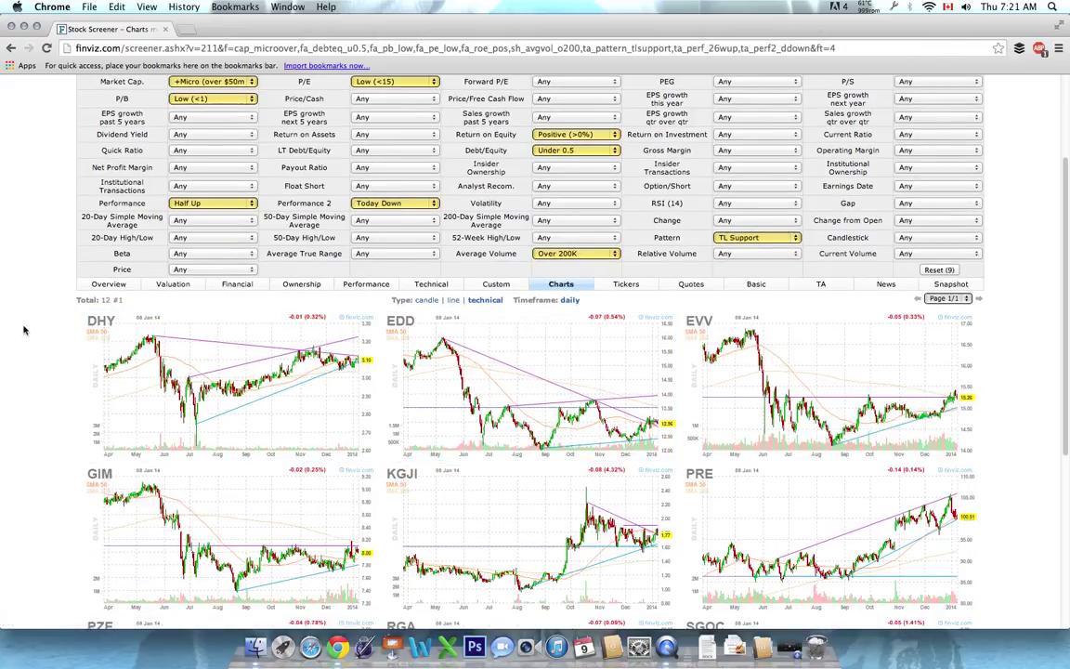
{"action": "scroll", "coordinate": [25, 326], "scroll_direction": "up", "scroll_amount": 1}
{"action": "scroll", "coordinate": [25, 327], "scroll_direction": "up", "scroll_amount": 2}
{"action": "scroll", "coordinate": [28, 320], "scroll_direction": "down", "scroll_amount": 4}
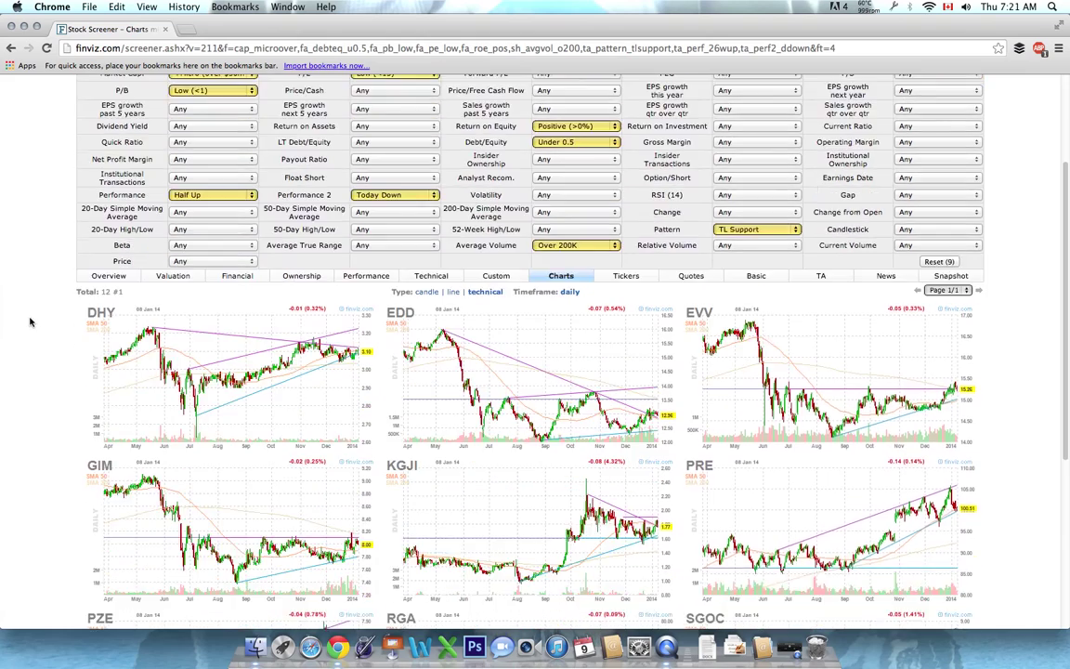
{"action": "scroll", "coordinate": [27, 325], "scroll_direction": "down", "scroll_amount": 5}
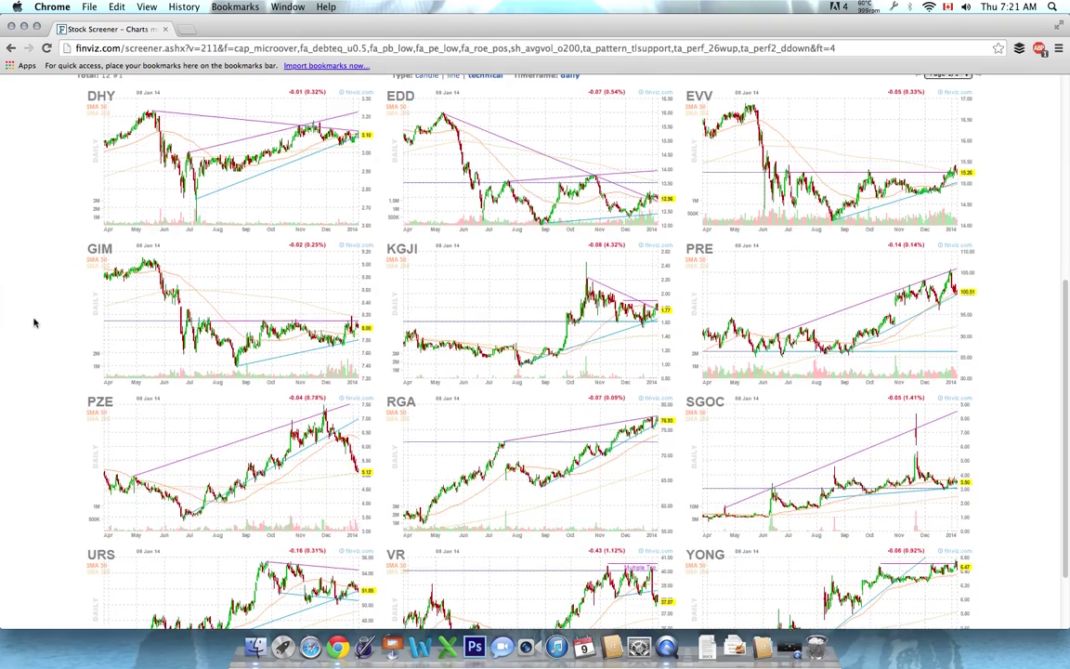
{"action": "scroll", "coordinate": [32, 323], "scroll_direction": "down", "scroll_amount": 3}
{"action": "scroll", "coordinate": [33, 322], "scroll_direction": "up", "scroll_amount": 5}
{"action": "scroll", "coordinate": [34, 327], "scroll_direction": "up", "scroll_amount": 6}
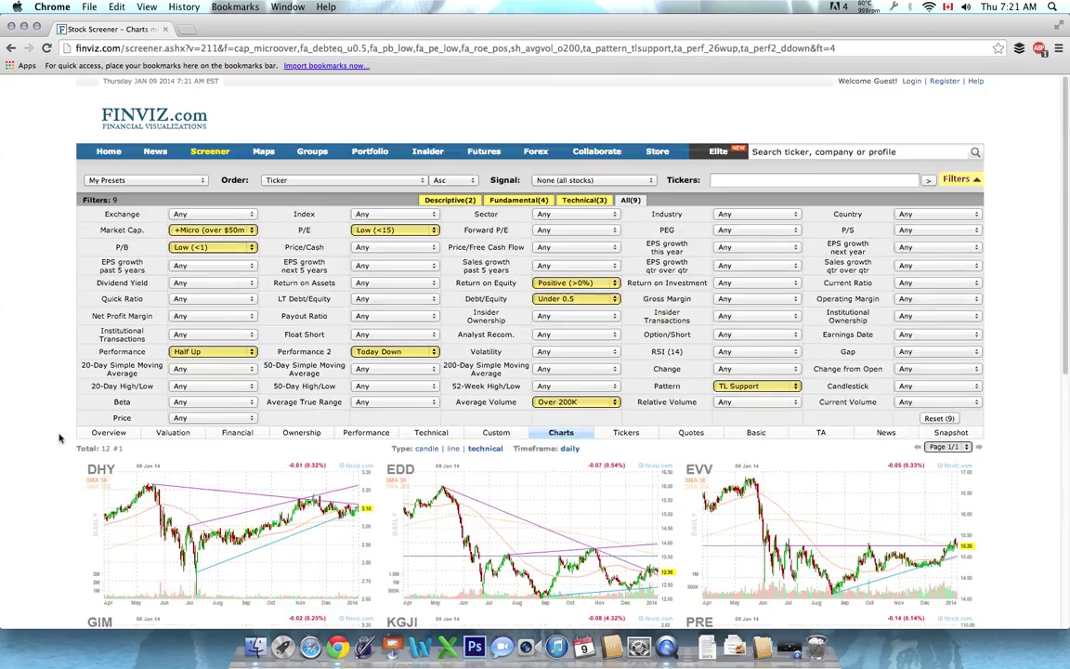